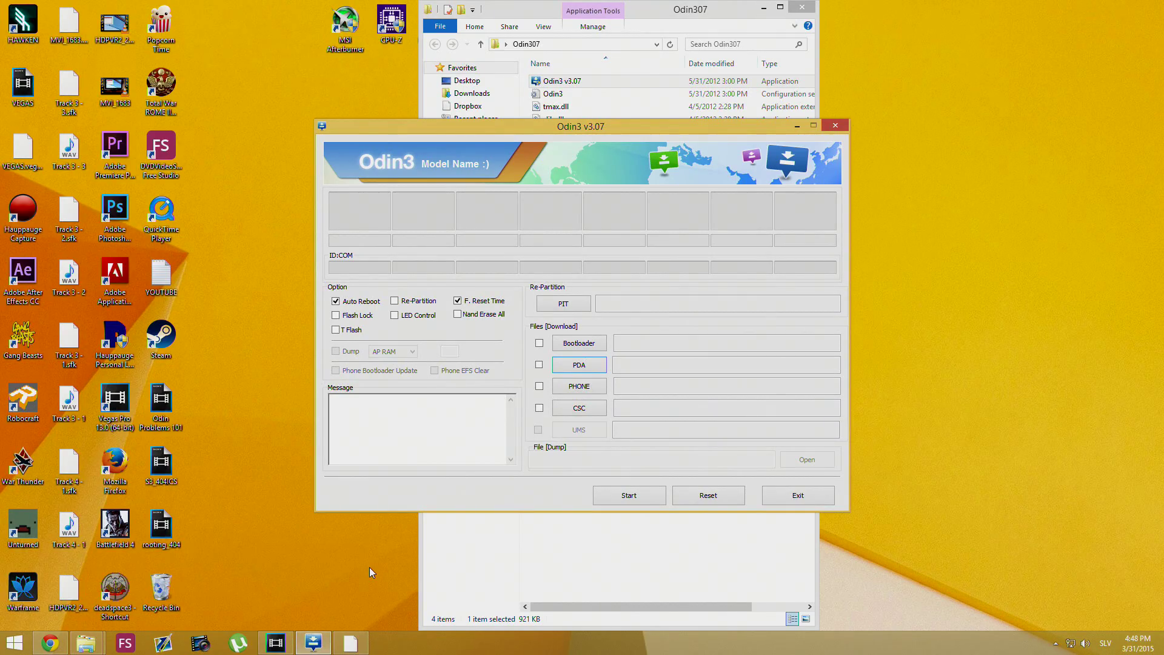
Step: Move Explorer and Odin3 aside, then load the TWRP recovery .tar into the PDA slot
left_click(763, 7)
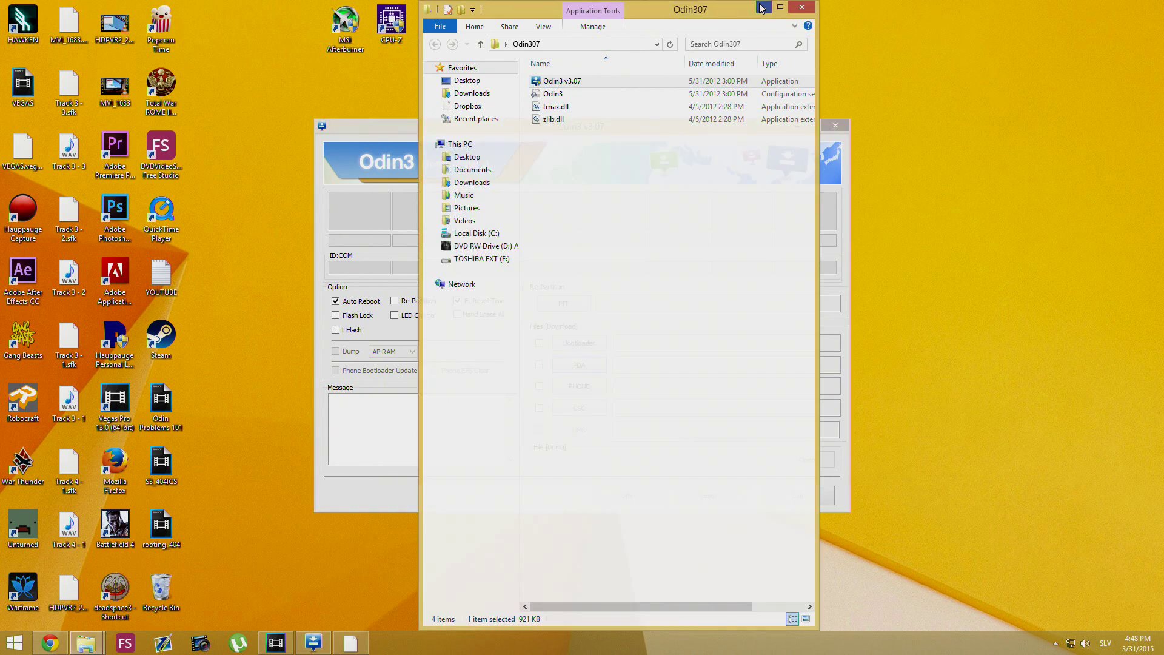
left_click_drag(583, 125, 486, 145)
left_click(483, 384)
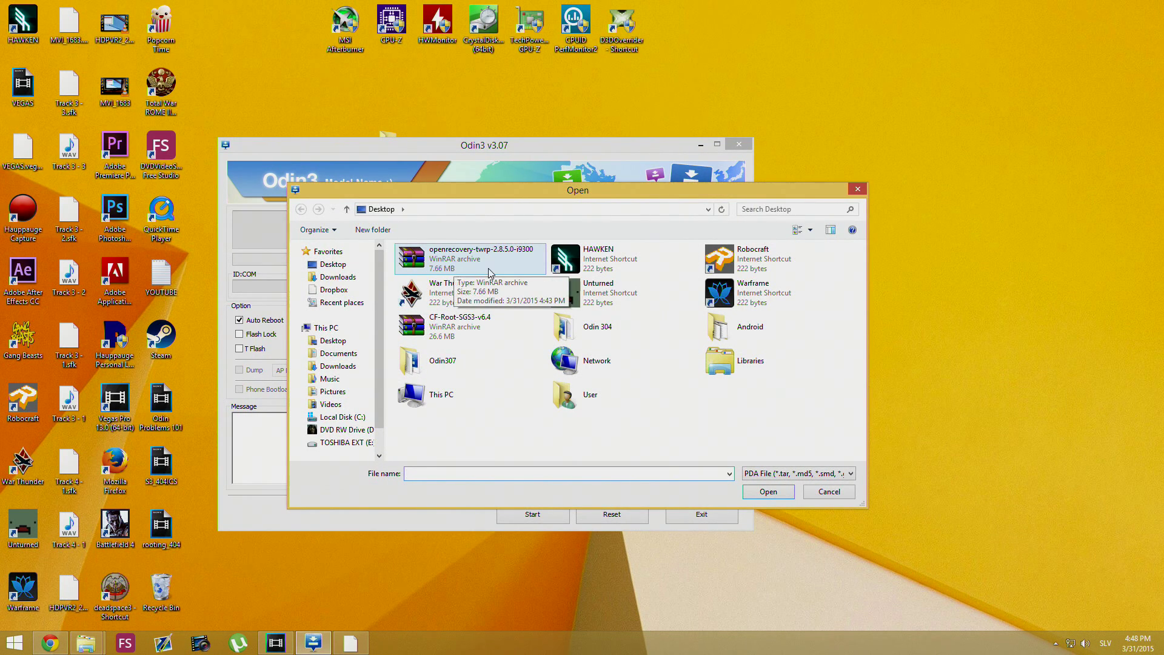
double_click(489, 265)
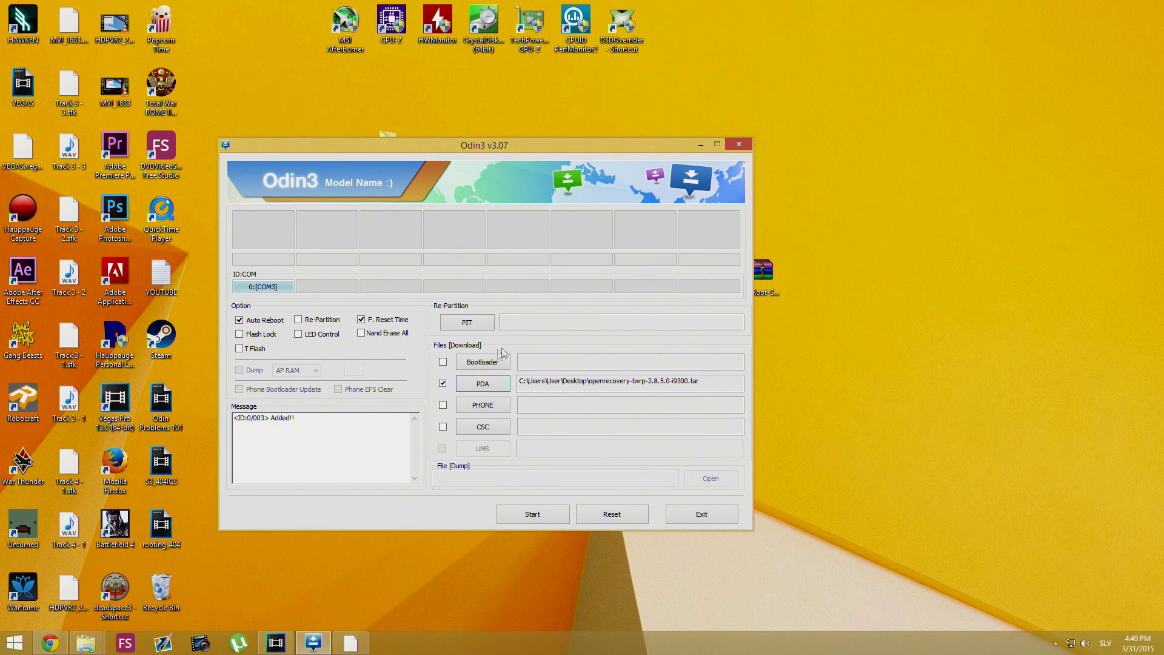
Step: Flash the staged TWRP recovery .tar to the phone on COM3
left_click(551, 515)
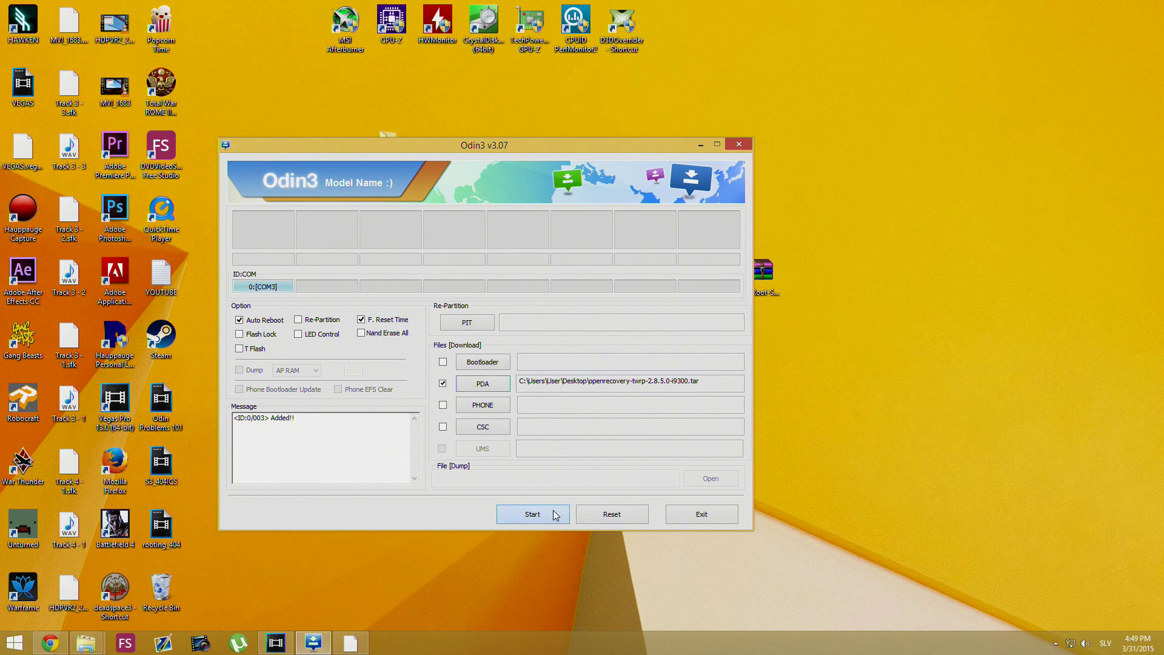